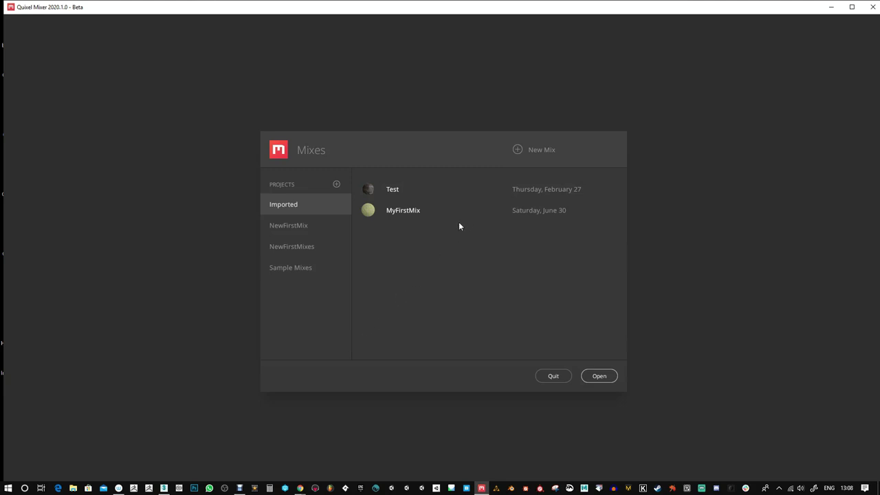
Create a new mix named TestCubePaint with a working resolution of 2048 px
left_click(518, 150)
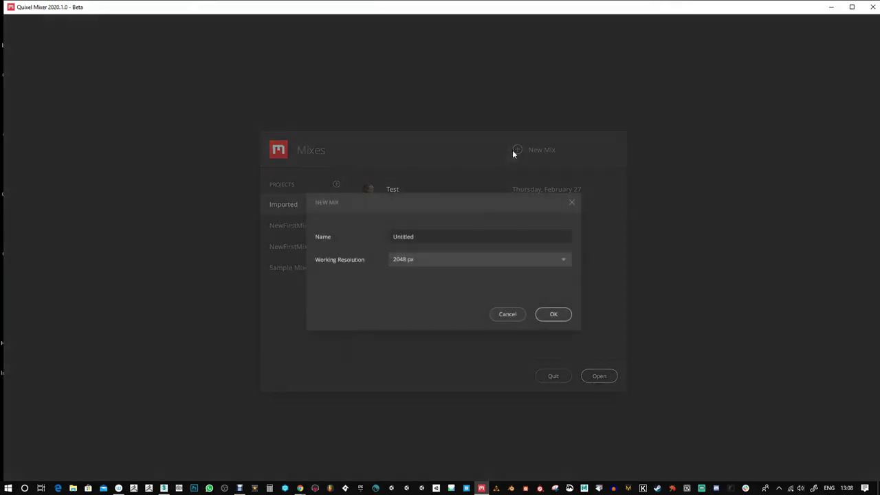
double_click(454, 234)
type("TestCubePaint")
left_click(563, 318)
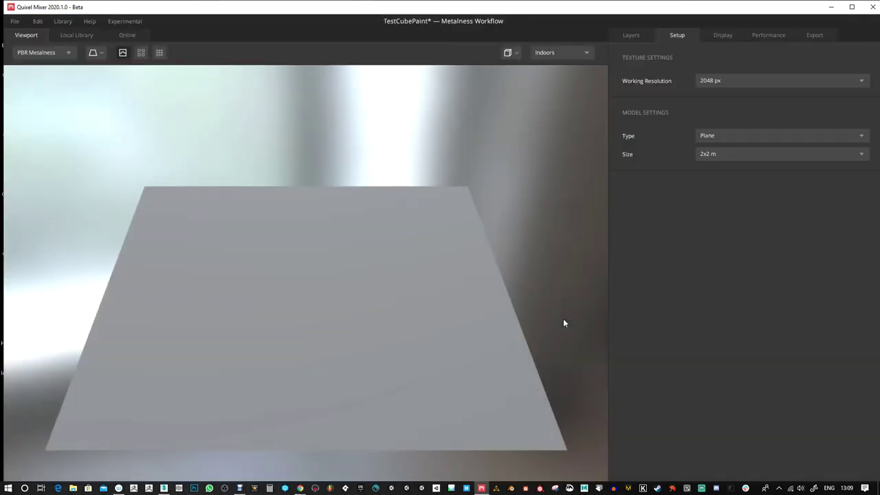
Set the model type to Custom Mesh and load SM_TestBox.FBX from the Desktop
left_click(713, 134)
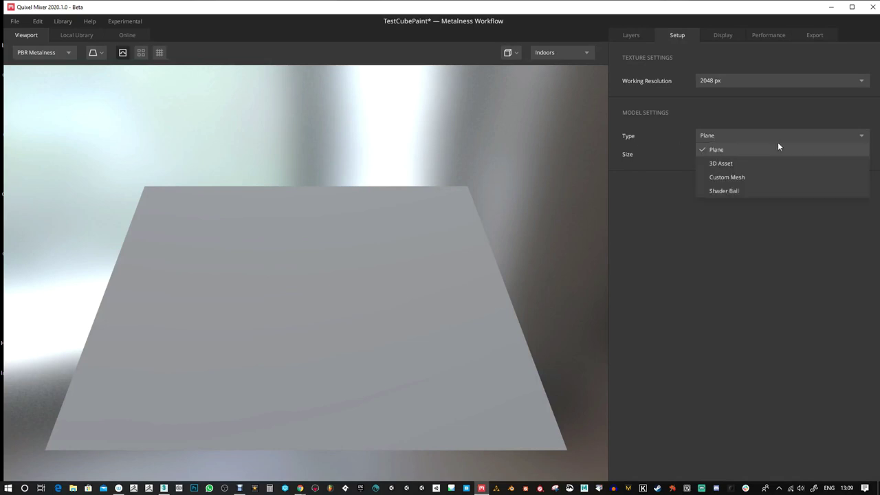
left_click(738, 176)
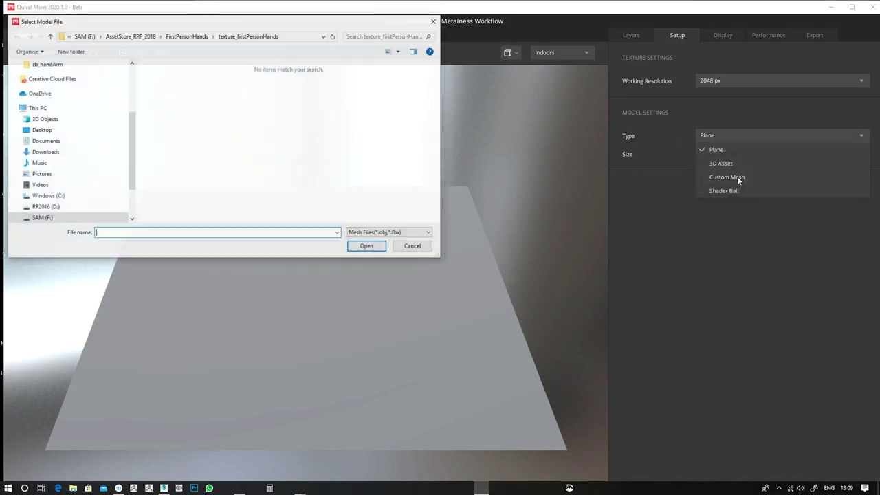
scroll(83, 76, "up", 3)
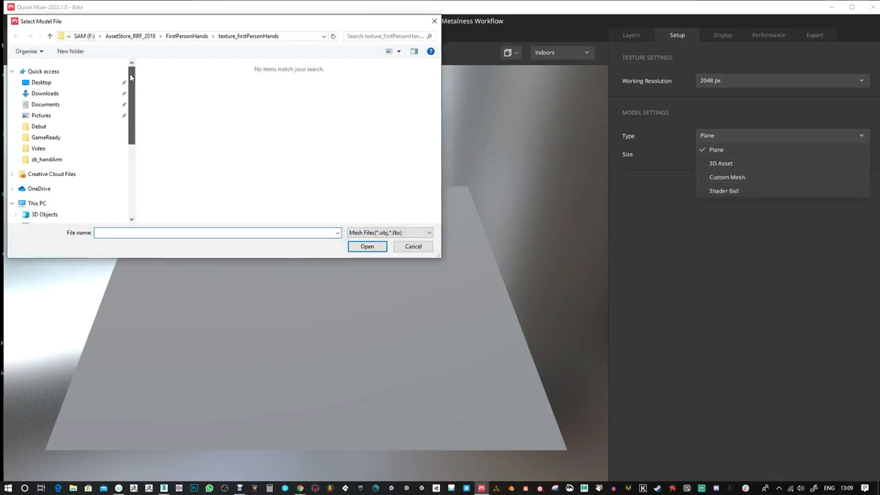
left_click(45, 81)
scroll(284, 172, "down", 3)
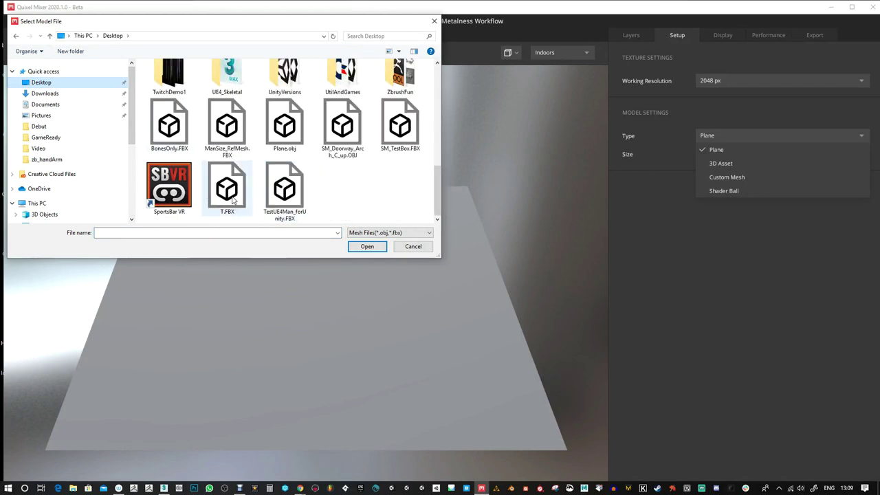
double_click(389, 143)
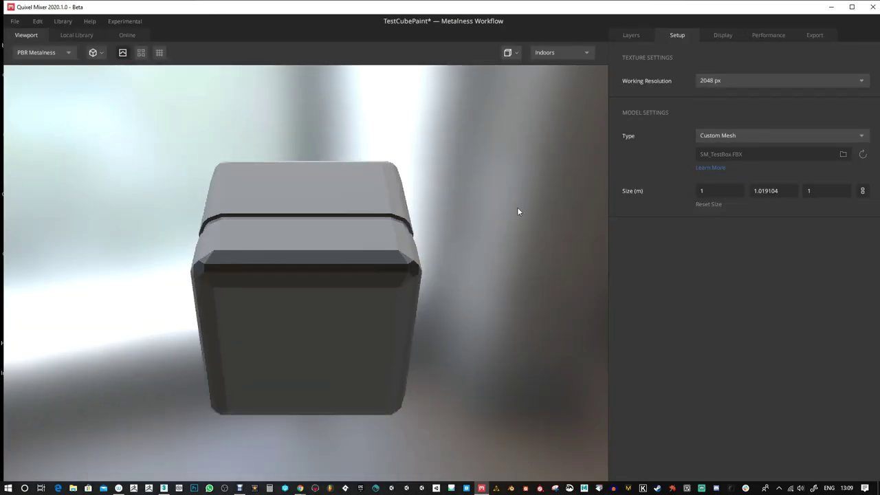
Apply the Steel - Oxidized smart material from the local library to the box
left_click_drag(518, 212, 391, 245)
scroll(210, 227, "up", 5)
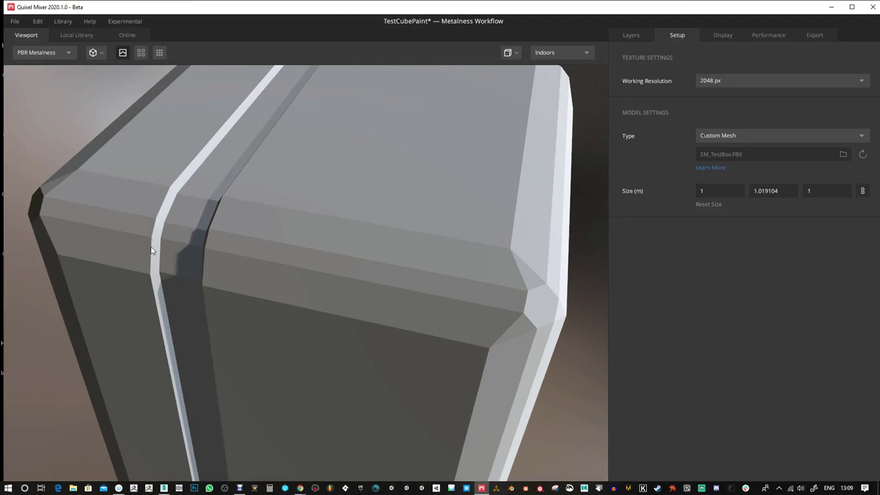
left_click_drag(463, 305, 394, 344)
scroll(374, 284, "down", 5)
left_click_drag(374, 285, 365, 236)
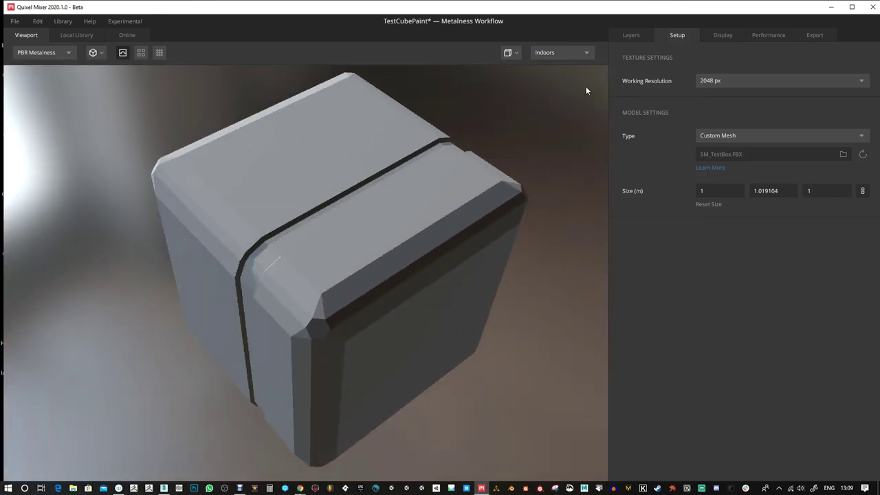
left_click(632, 35)
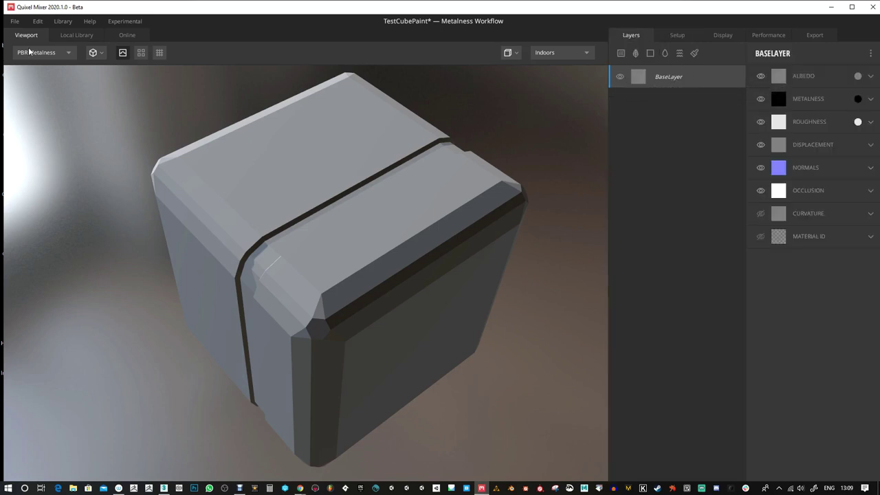
left_click(75, 36)
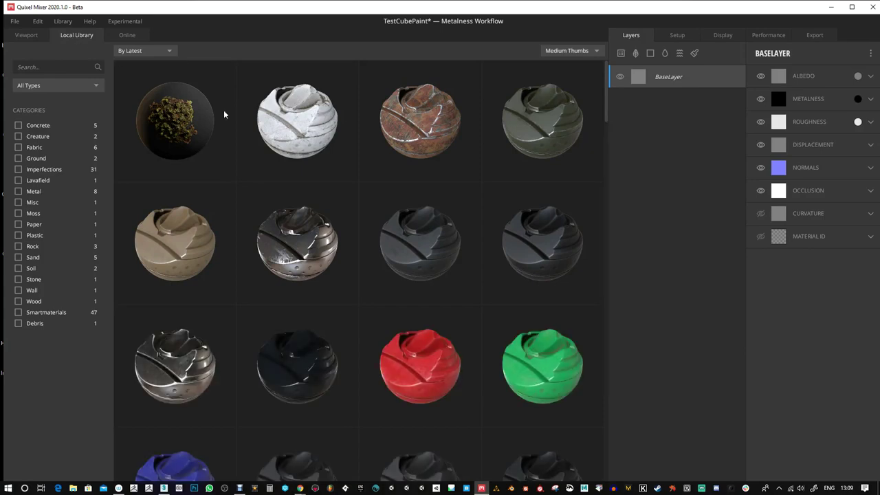
left_click(429, 139)
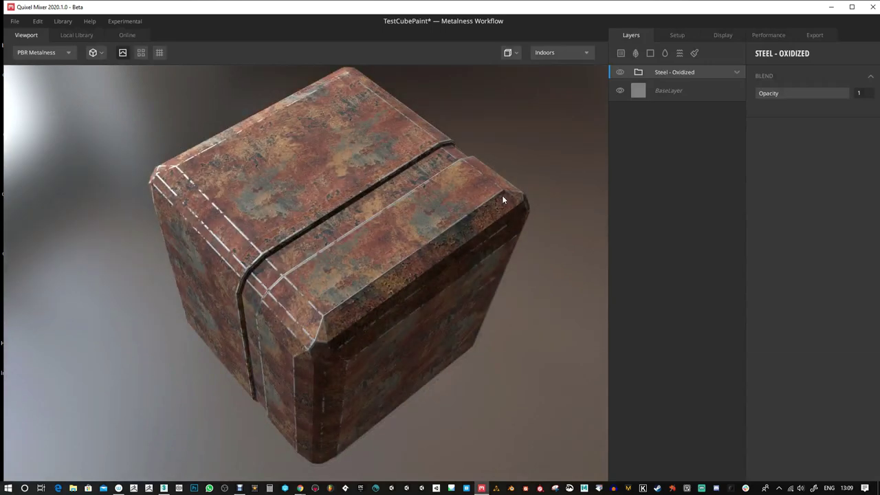
Filter the local library by the Concrete category and add Old Concrete as a layer above Steel - Oxidized
left_click_drag(503, 196, 339, 108)
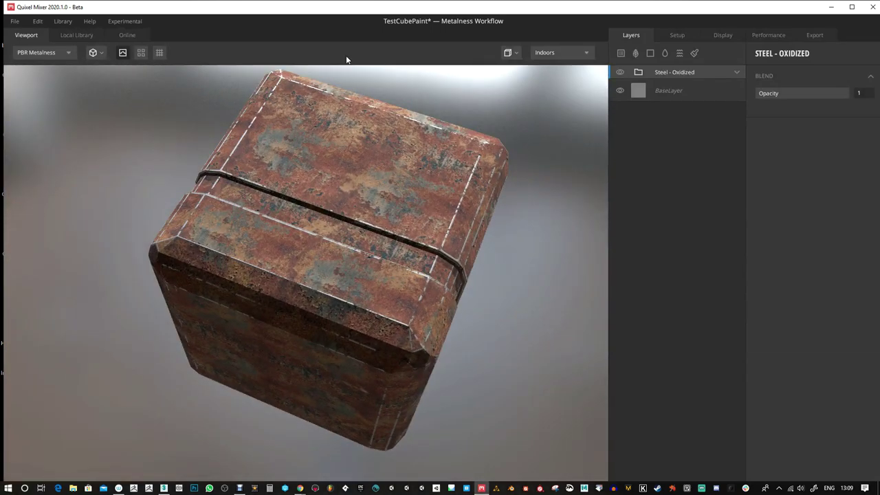
left_click(63, 35)
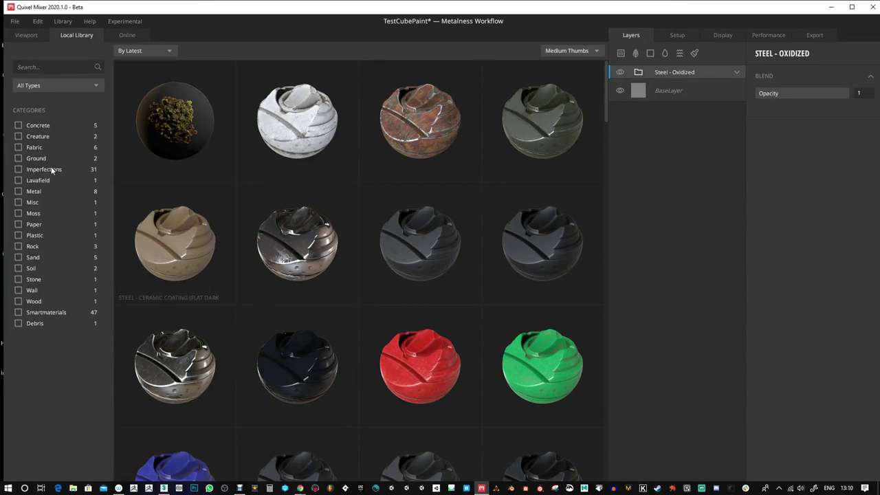
left_click(18, 126)
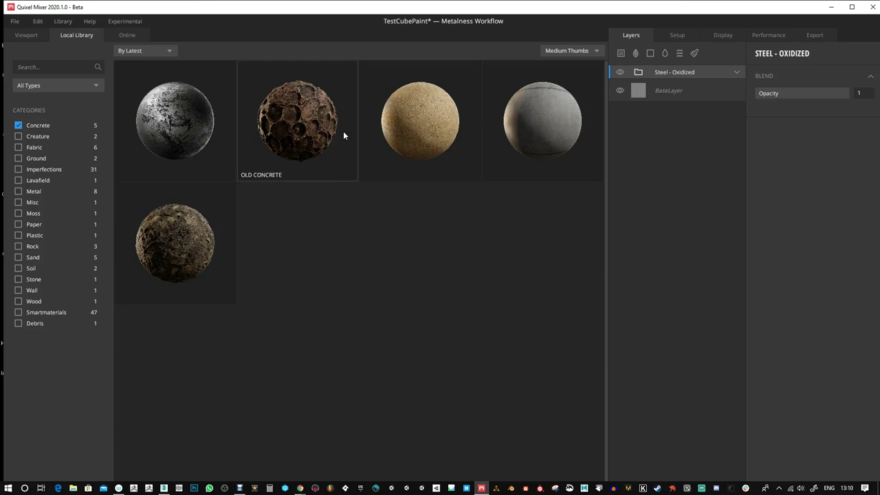
left_click(305, 129)
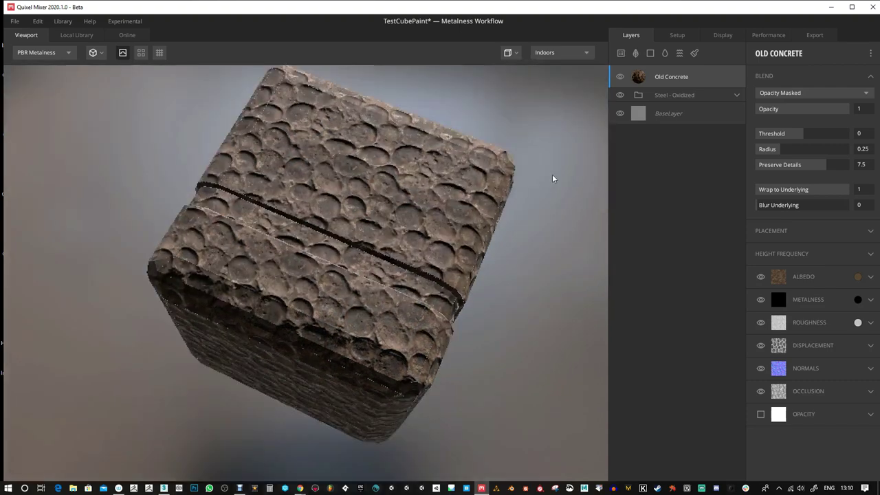
Turn off the displacement preview and inspect the box's concrete surface and edges
left_click_drag(552, 178, 533, 219)
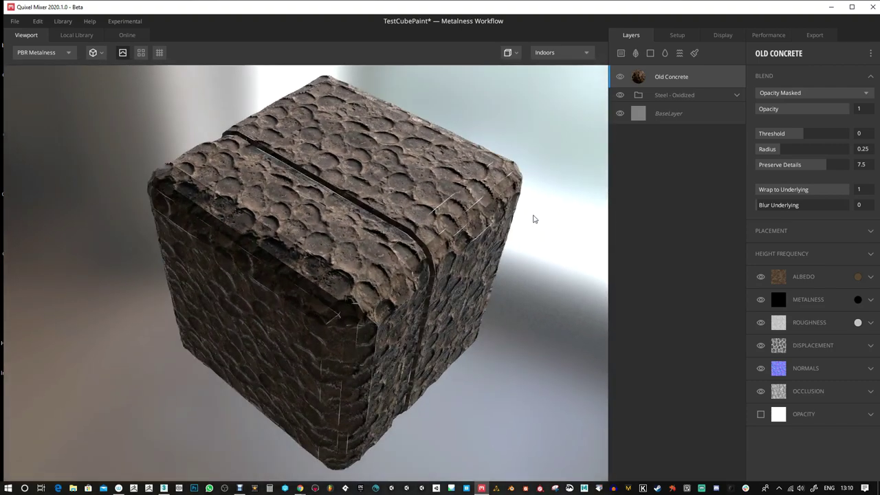
left_click_drag(493, 250, 327, 187)
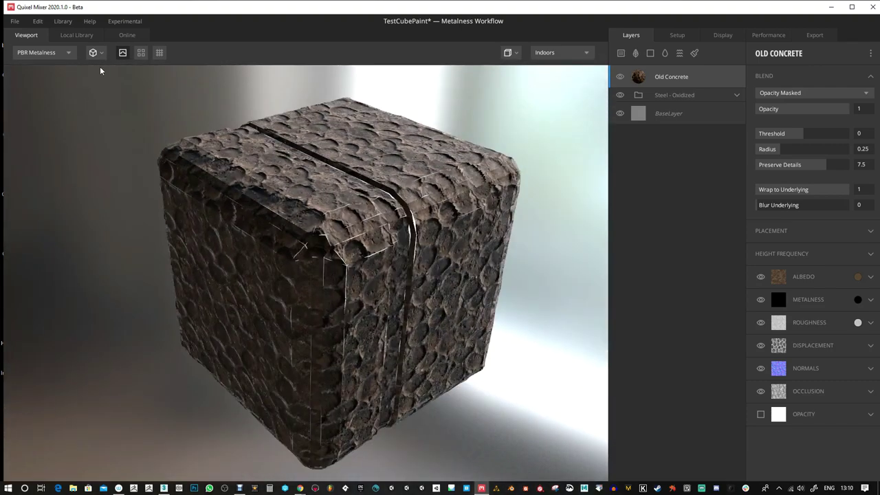
left_click(137, 54)
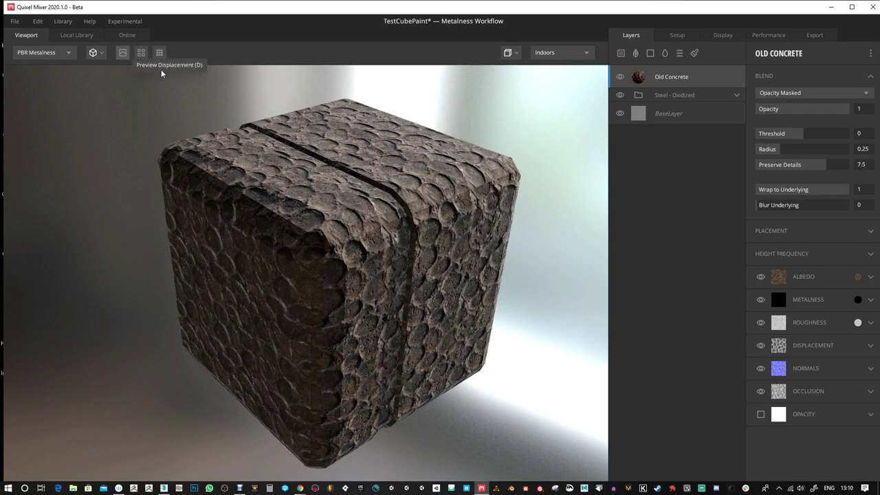
left_click_drag(497, 219, 491, 276)
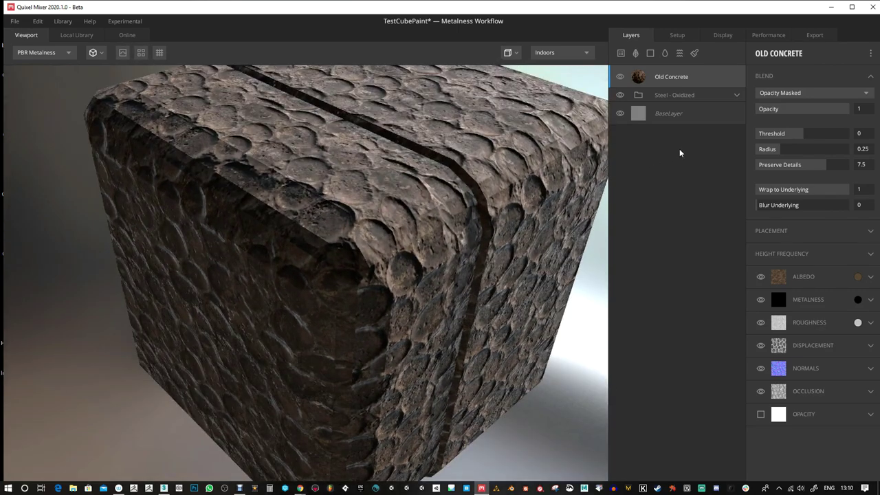
left_click_drag(547, 261, 656, 123)
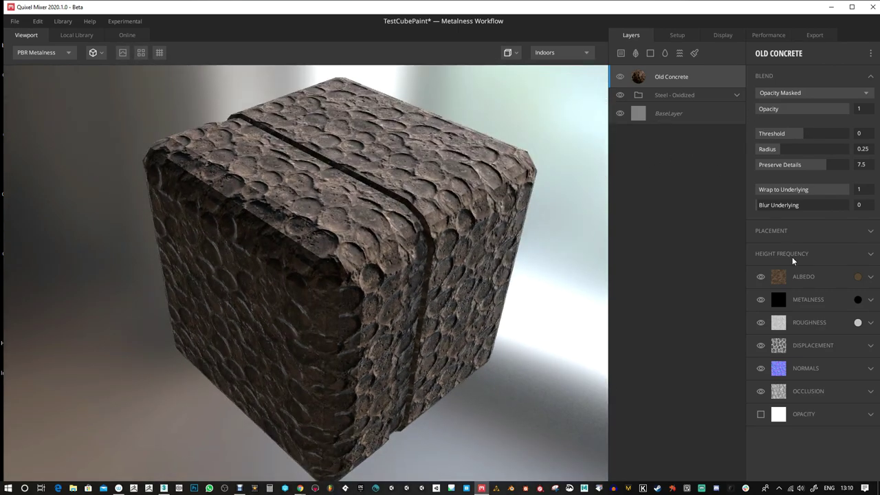
Show the Old Concrete layer's placement settings and try rotating its box projection
left_click(871, 277)
left_click(871, 275)
left_click(870, 234)
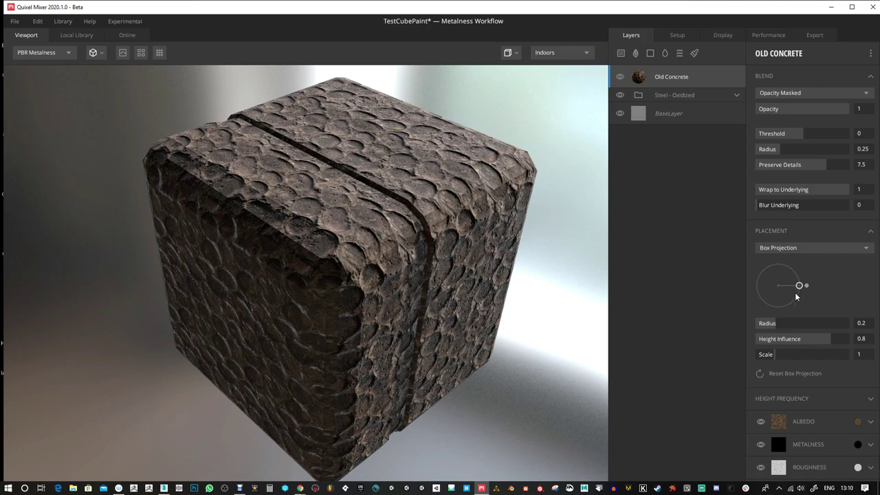
left_click_drag(799, 286, 814, 275)
Try Freeform placement on the Old Concrete layer, setting Offset X to -0.413 and shifting Offset Y
left_click(811, 249)
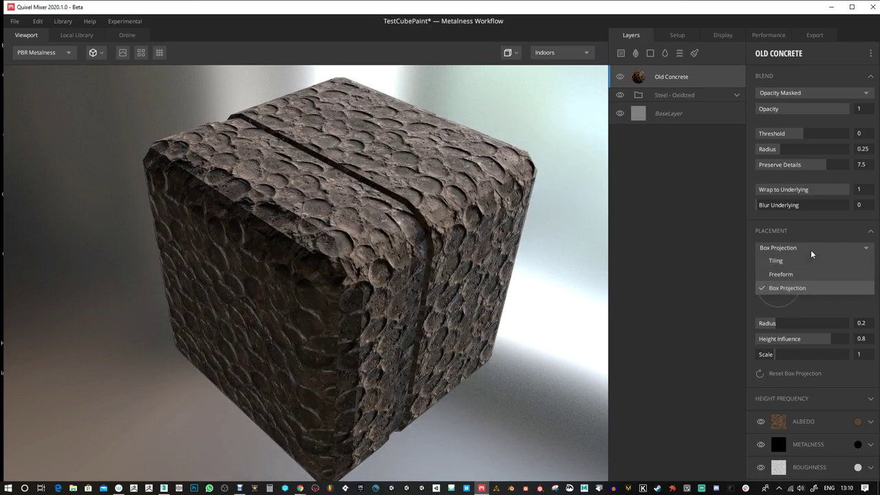
left_click(781, 275)
left_click_drag(796, 272, 780, 269)
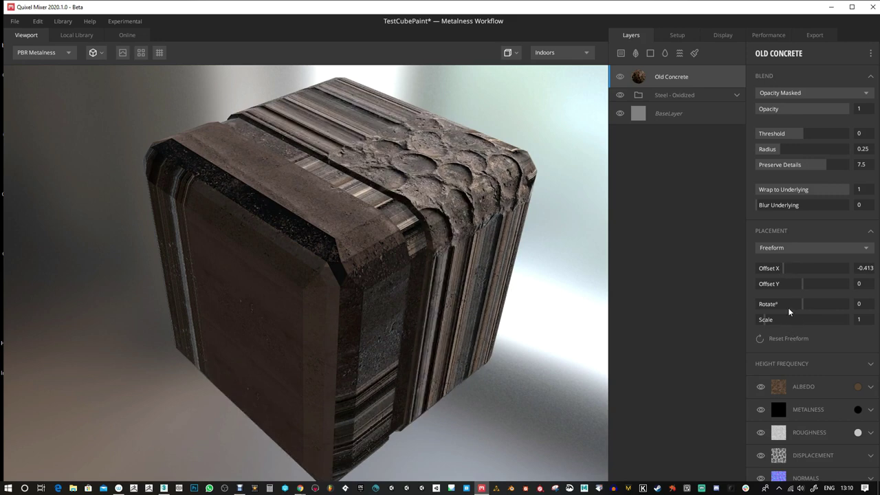
left_click_drag(791, 285, 796, 284)
Switch the Old Concrete placement to Tiling with 7 X repetitions, 8 Y repetitions and a rotation of -90°
left_click(795, 252)
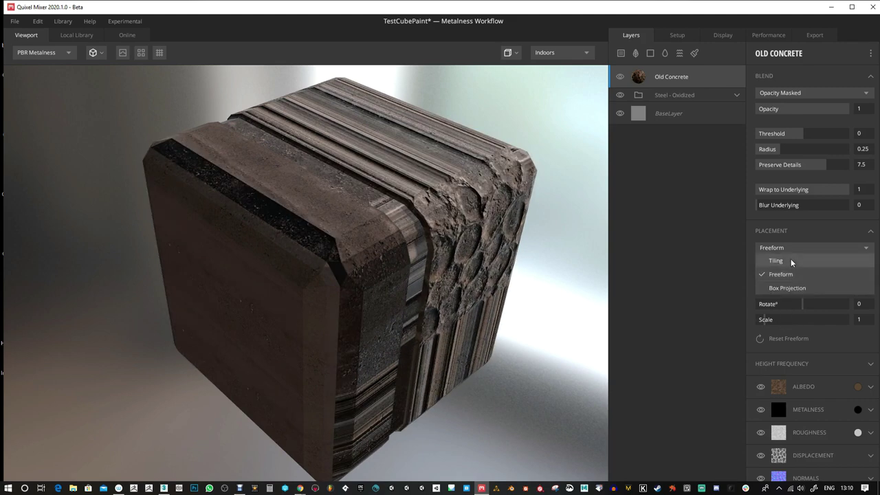
left_click(791, 258)
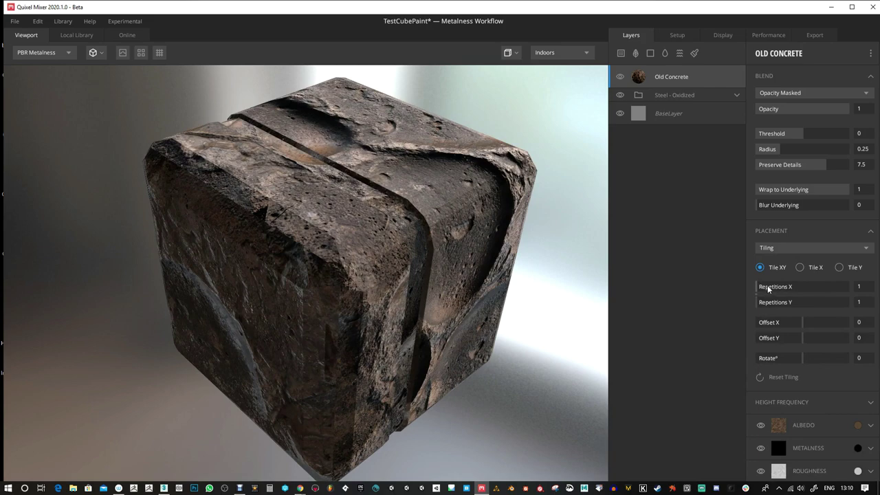
left_click_drag(768, 287, 799, 303)
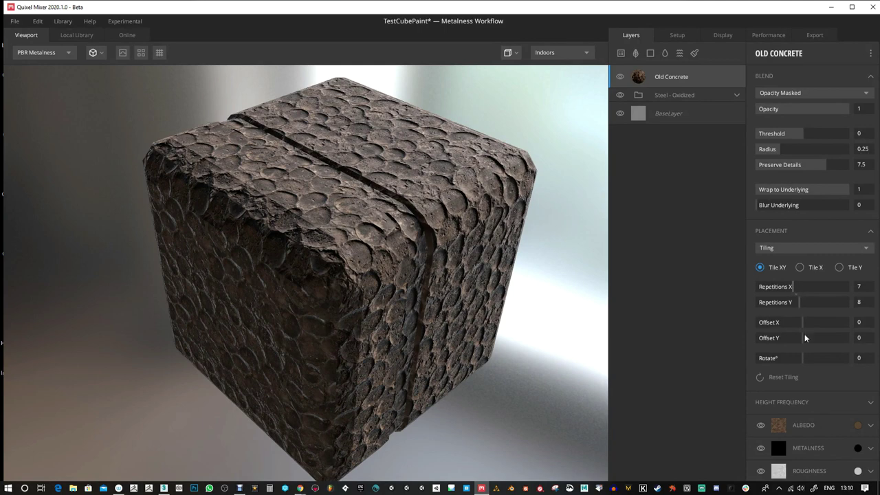
left_click_drag(800, 359, 779, 358)
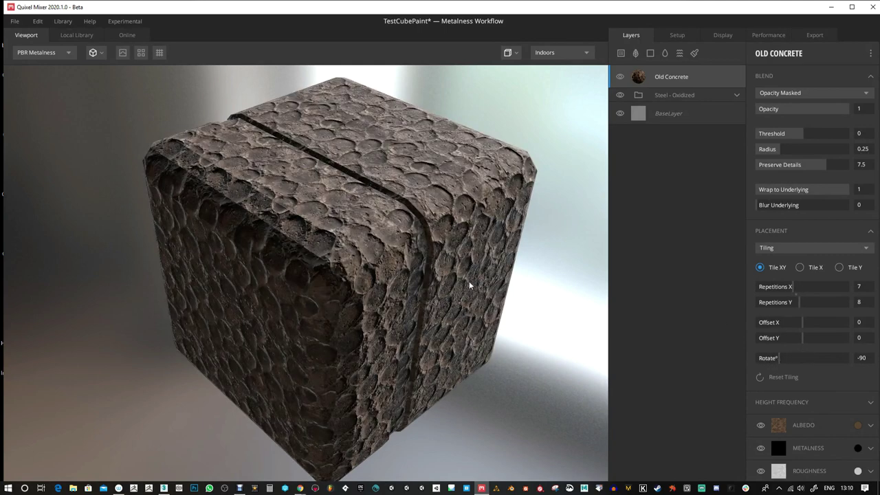
Maximize the window, then give the Old Concrete layer a black paint mask and invert it to white
left_click_drag(470, 285, 511, 271)
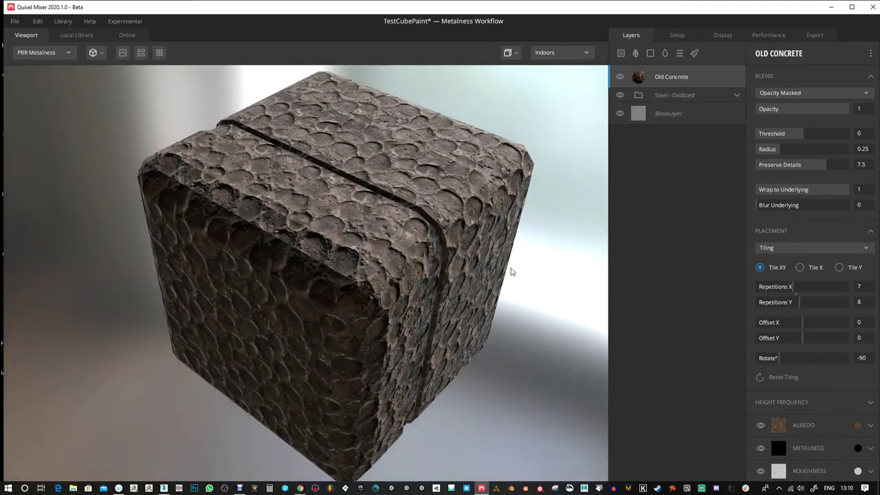
left_click(851, 7)
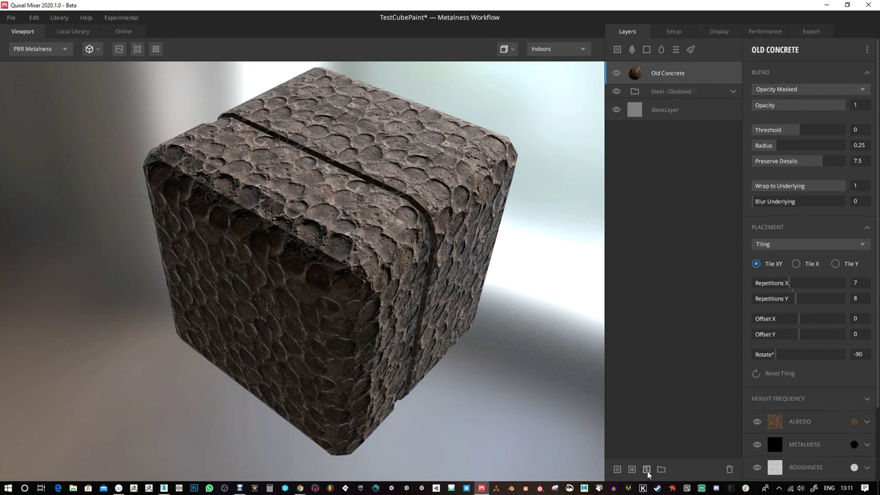
left_click(647, 473)
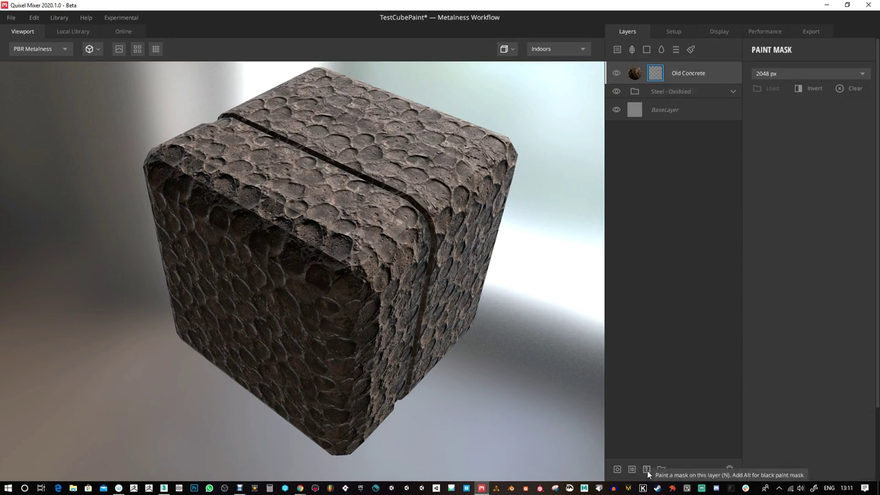
key("ctrl+z")
left_click(646, 470)
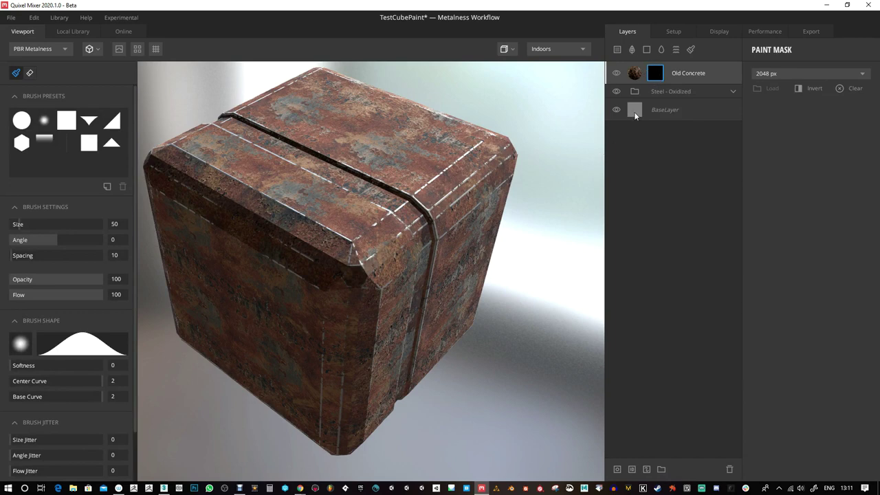
left_click(802, 89)
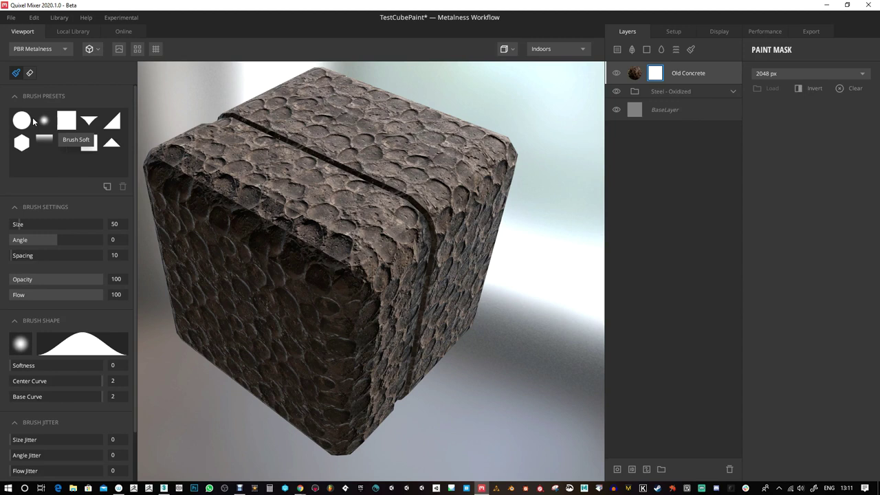
Paint black on the Old Concrete mask with the size 50 brush around the box's top groove and front corner to reveal the oxidized steel
scroll(75, 437, "down", 2)
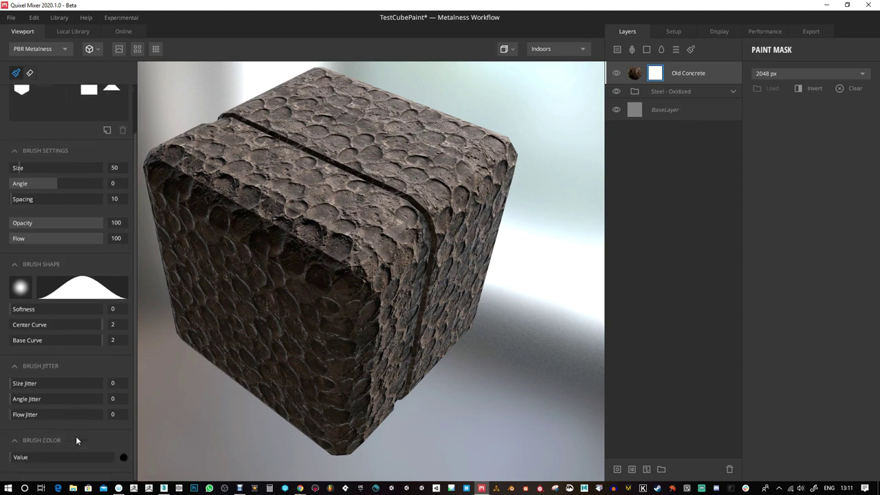
mouse_move(426, 220)
left_mouse_down()
mouse_move(387, 253)
mouse_move(398, 222)
mouse_move(360, 208)
mouse_move(361, 234)
mouse_move(366, 221)
mouse_move(355, 212)
mouse_move(326, 204)
mouse_move(382, 200)
mouse_move(389, 184)
mouse_move(380, 205)
mouse_move(380, 158)
mouse_move(332, 142)
mouse_move(285, 158)
mouse_move(346, 205)
mouse_move(337, 203)
mouse_move(362, 326)
mouse_move(362, 300)
mouse_move(399, 282)
left_mouse_up()
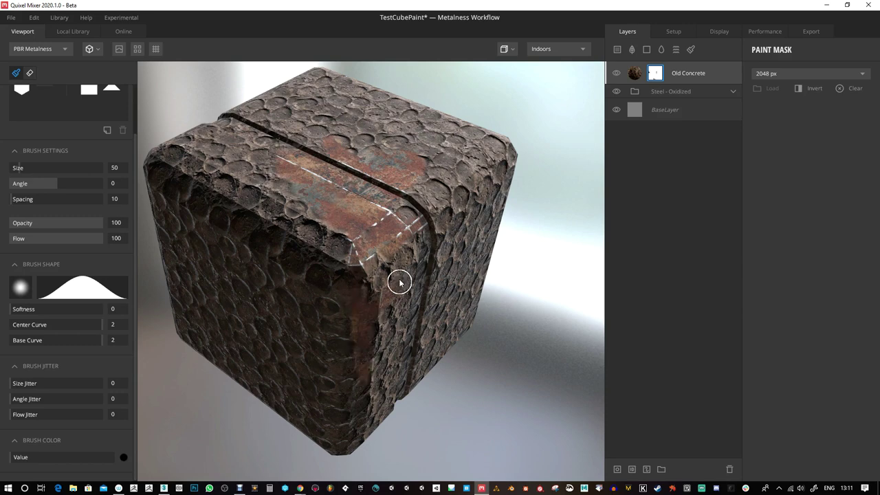
Load makNorm.png from the Desktop as the custom brush alpha for the paint mask brush
mouse_move(429, 252)
left_mouse_down("alt")
mouse_move(458, 270)
mouse_move(475, 250)
mouse_move(456, 250)
mouse_move(491, 245)
mouse_move(477, 269)
mouse_move(406, 257)
left_mouse_up("alt")
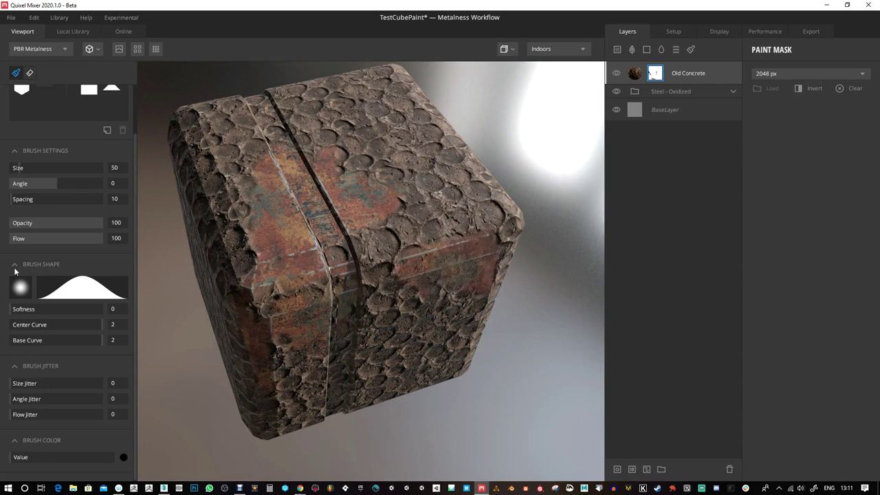
left_click(21, 288)
scroll(354, 200, "down", 1)
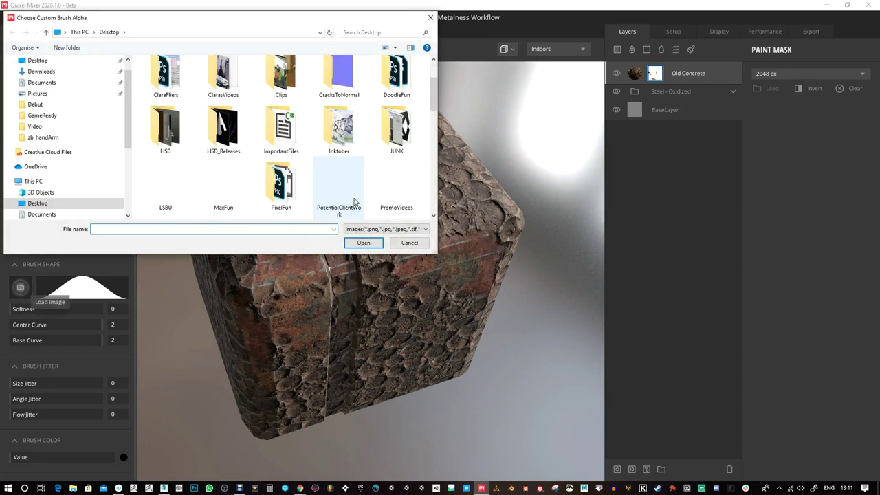
scroll(354, 200, "down", 5)
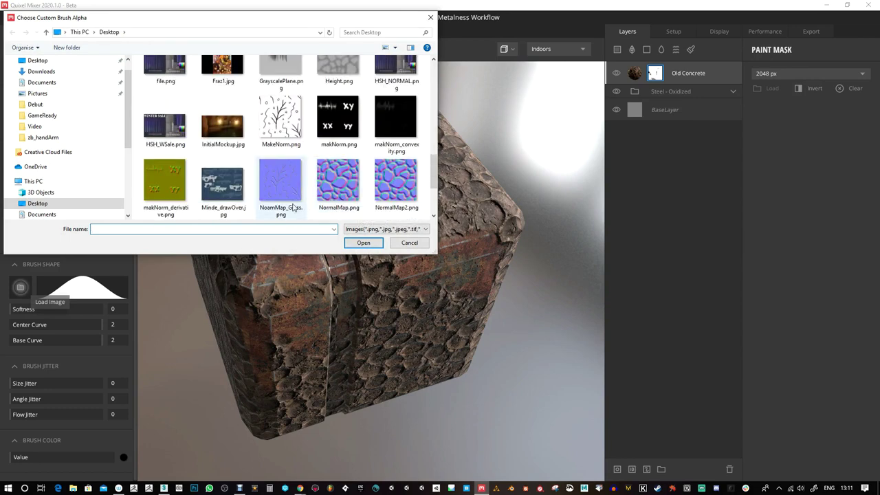
scroll(294, 208, "up", 1)
scroll(303, 200, "down", 1)
double_click(339, 121)
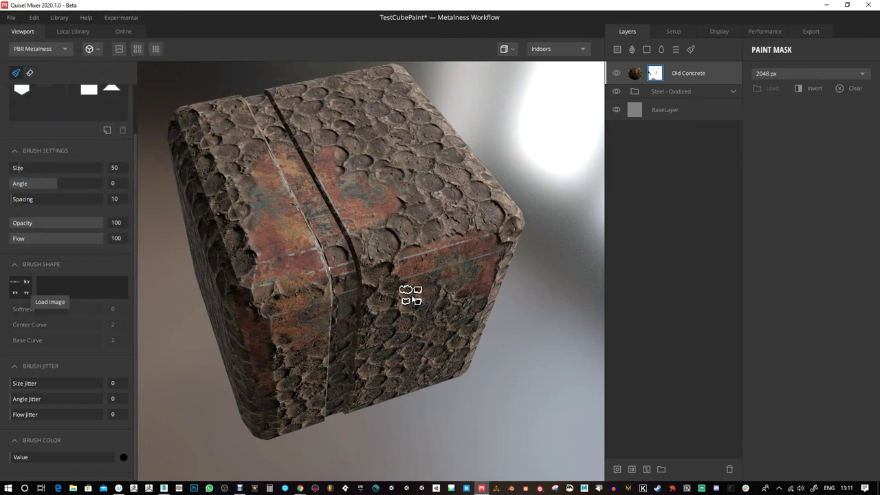
Paint the custom alpha in black on the Old Concrete mask across the box's top face, enlarging the brush to size 206.5
mouse_move(411, 296)
left_mouse_down()
mouse_move(398, 252)
mouse_move(422, 207)
mouse_move(410, 236)
left_mouse_up()
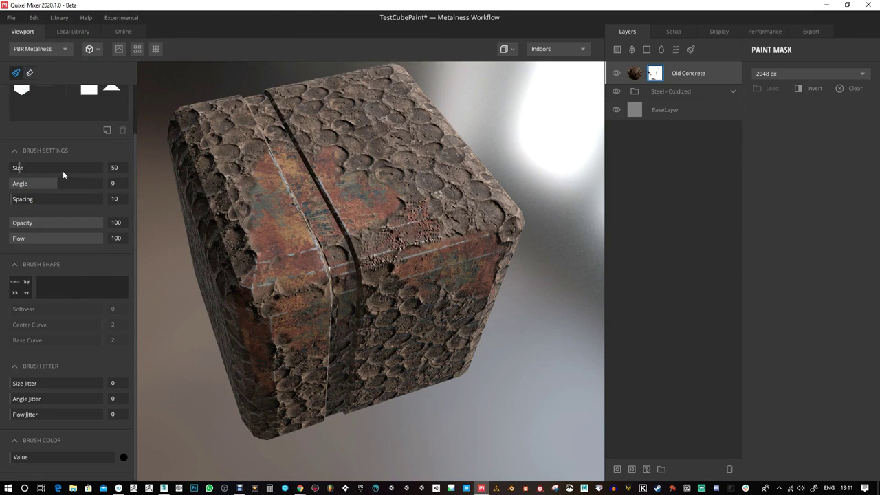
left_click_drag(26, 168, 47, 167)
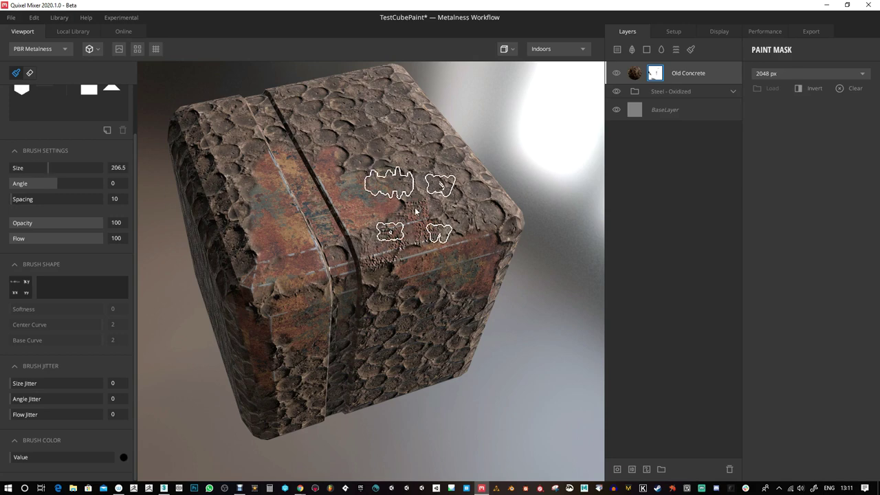
right_click_drag(413, 210, 570, 295)
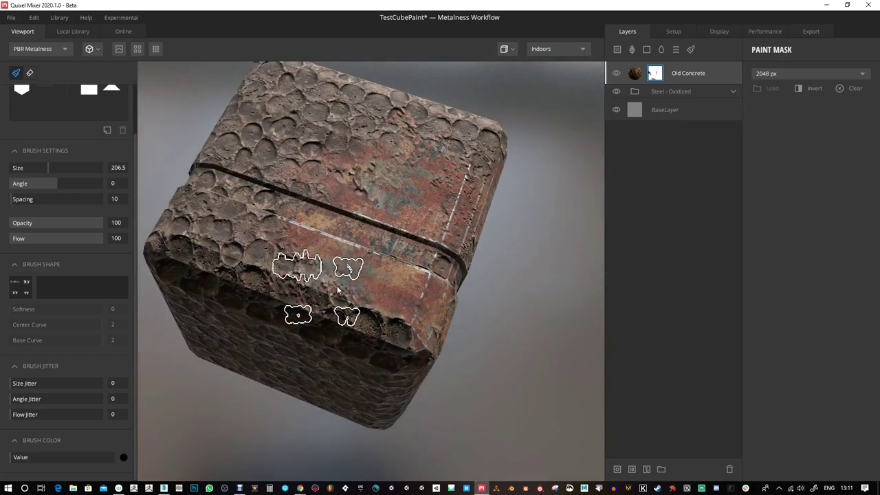
left_click_drag(398, 380, 592, 152, "alt")
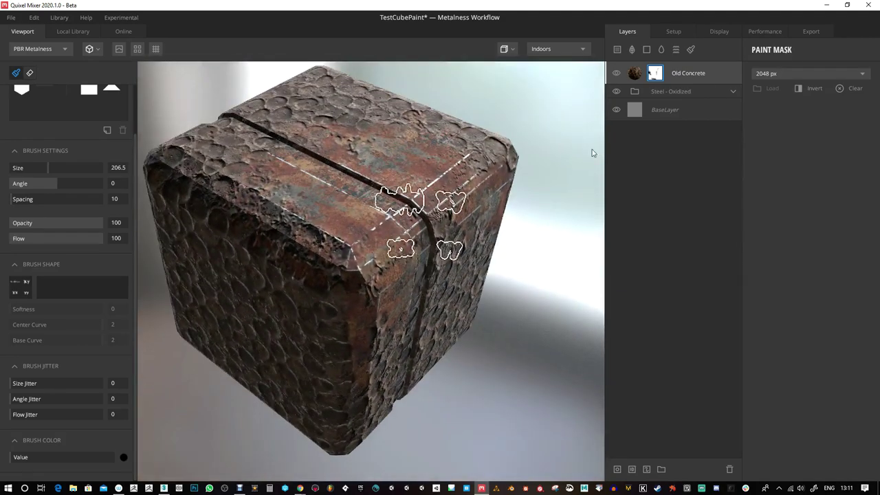
Add a Liquid layer above Old Concrete and set its surface Threshold to -0.05, Radius to 0.226 and Detail to 0.053
left_click(662, 49)
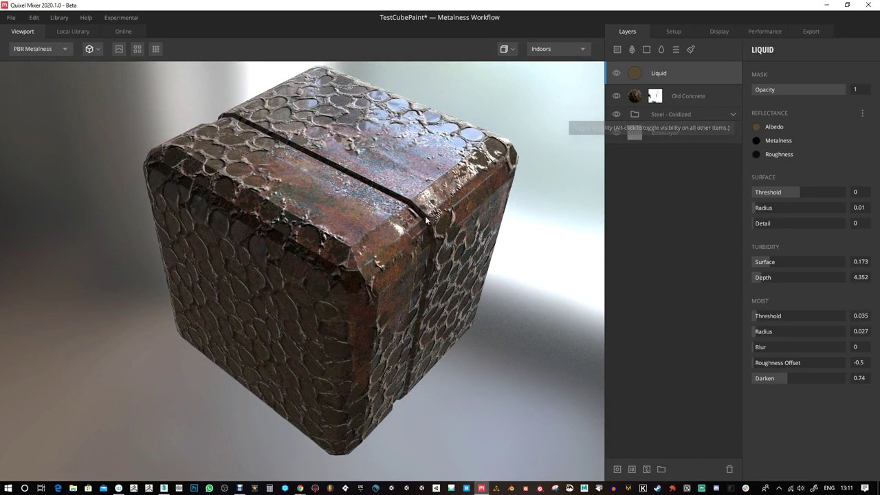
left_click_drag(496, 206, 537, 239, "alt")
left_click_drag(797, 192, 774, 220)
left_click_drag(386, 227, 284, 6)
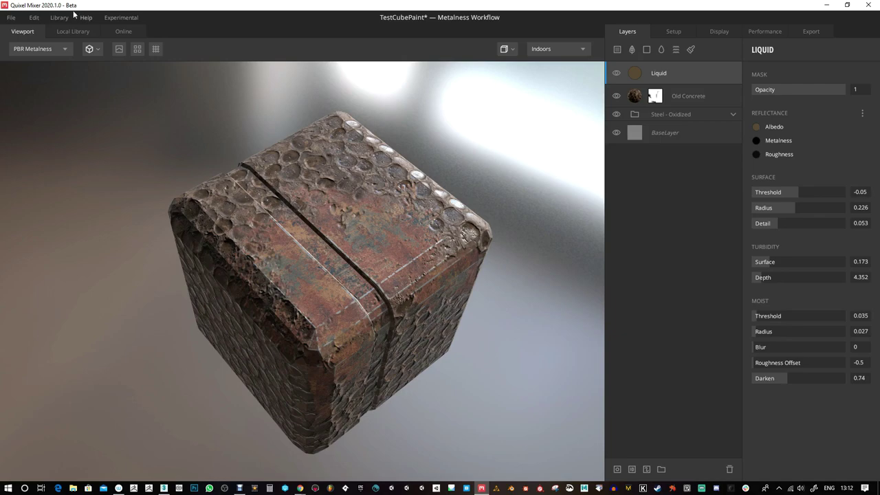
mouse_move(323, 181)
left_mouse_down()
mouse_move(416, 192)
mouse_move(419, 182)
mouse_move(424, 290)
mouse_move(317, 188)
left_mouse_up()
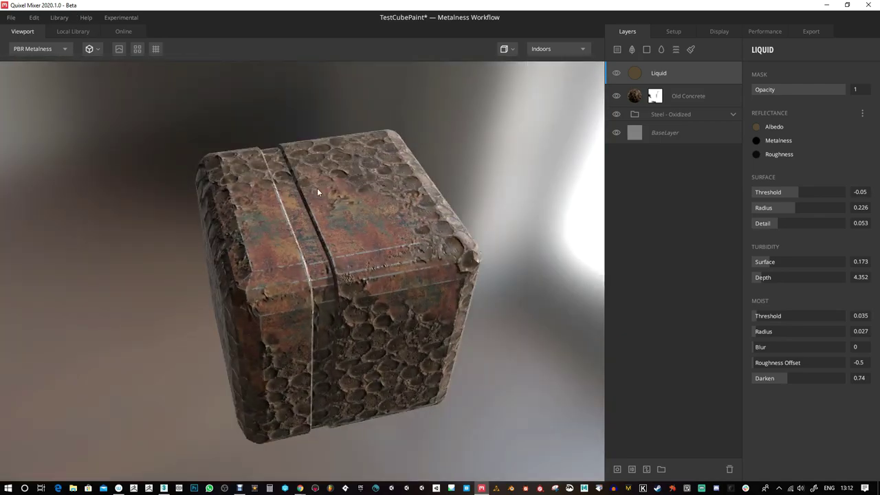
left_click_drag(296, 258, 376, 288)
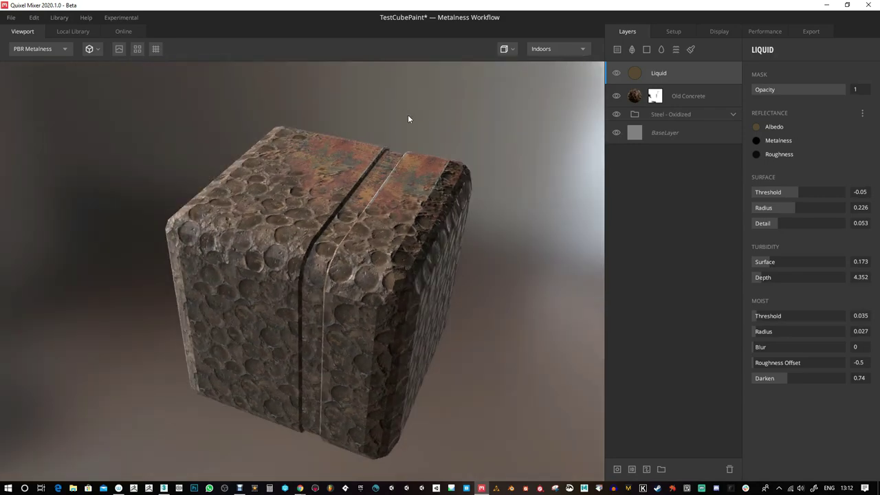
left_click_drag(408, 115, 338, 183)
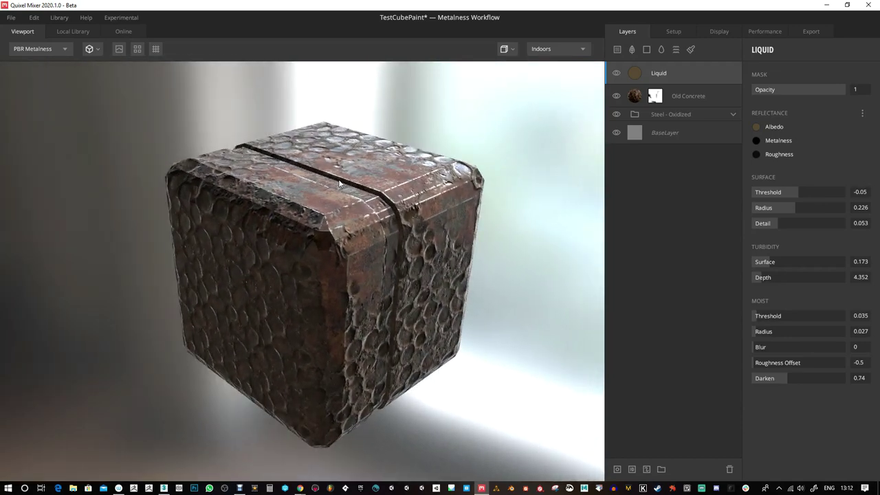